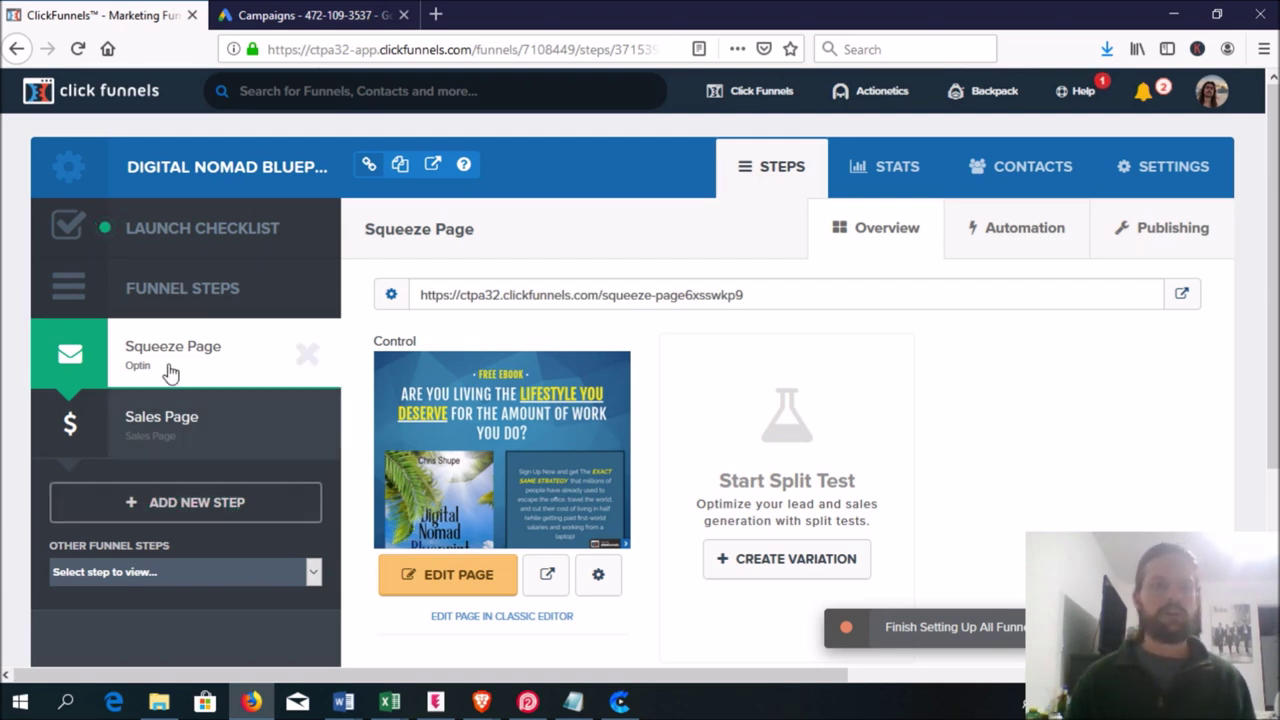
- Open the live squeeze page in a new tab and scroll through the optin page
click(1184, 297)
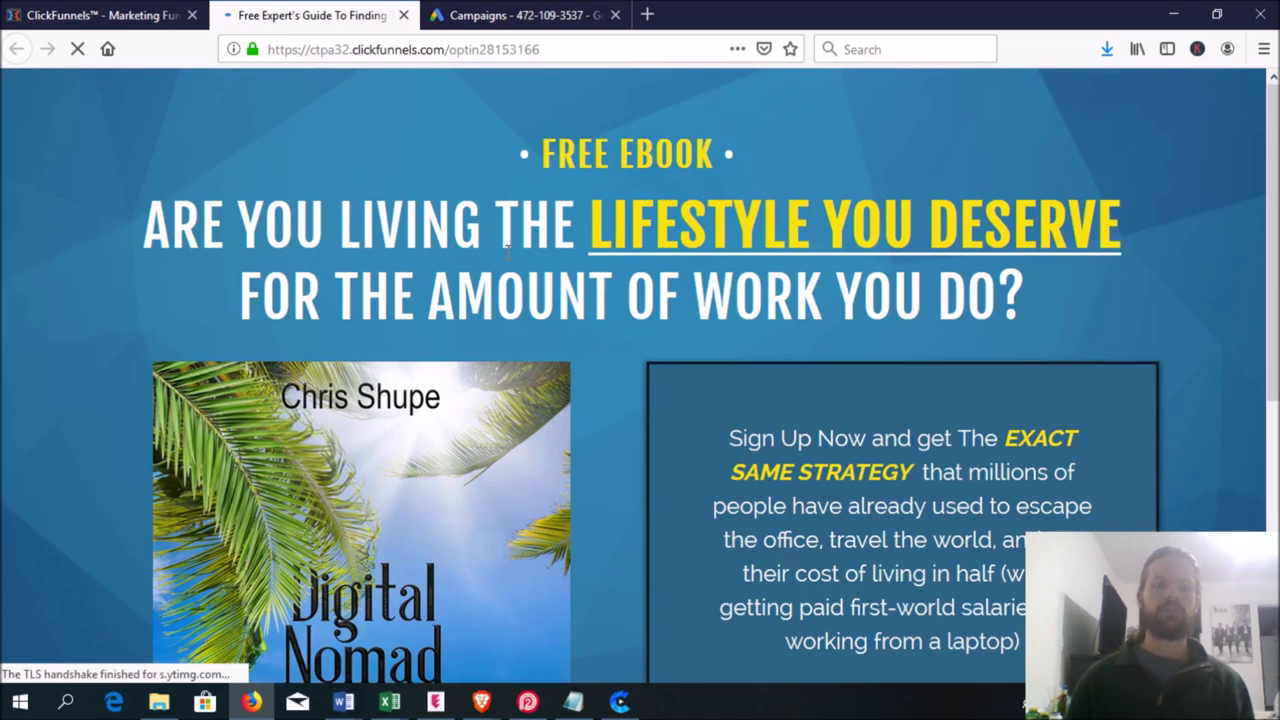
scroll(507, 250, down, 1)
scroll(560, 253, down, 1)
scroll(611, 257, down, 2)
scroll(640, 272, up, 1)
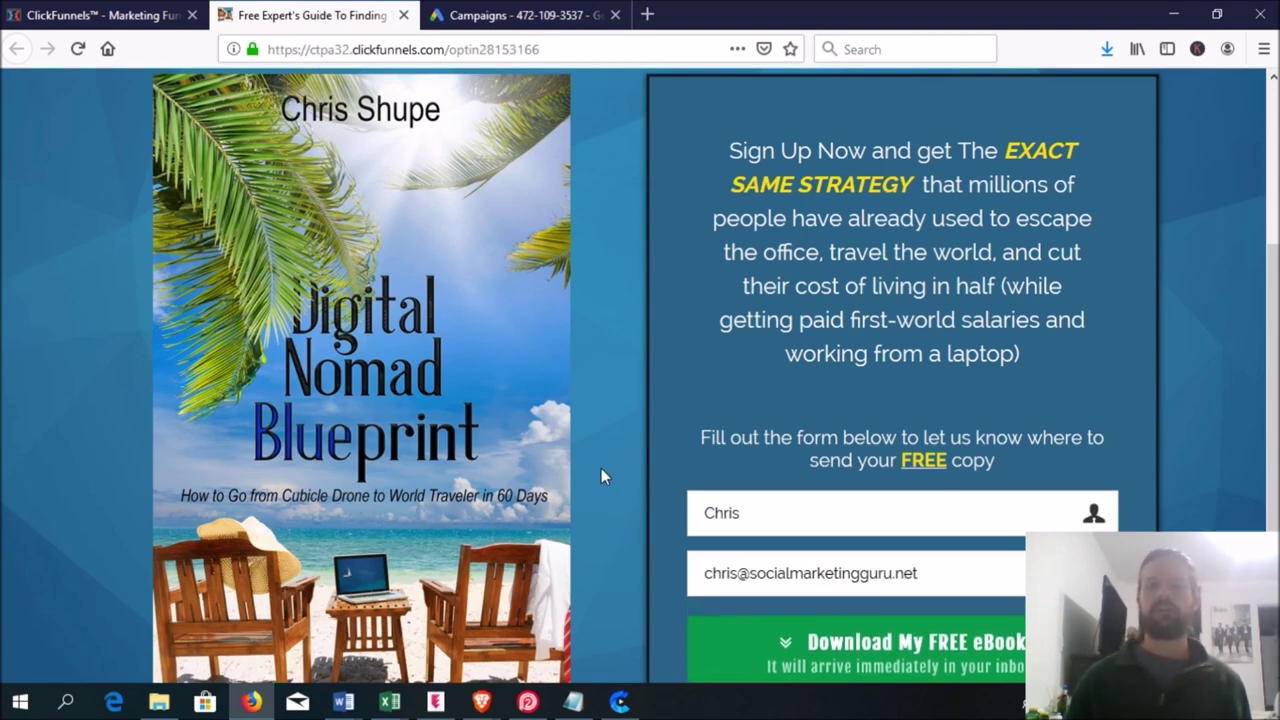
scroll(616, 470, up, 5)
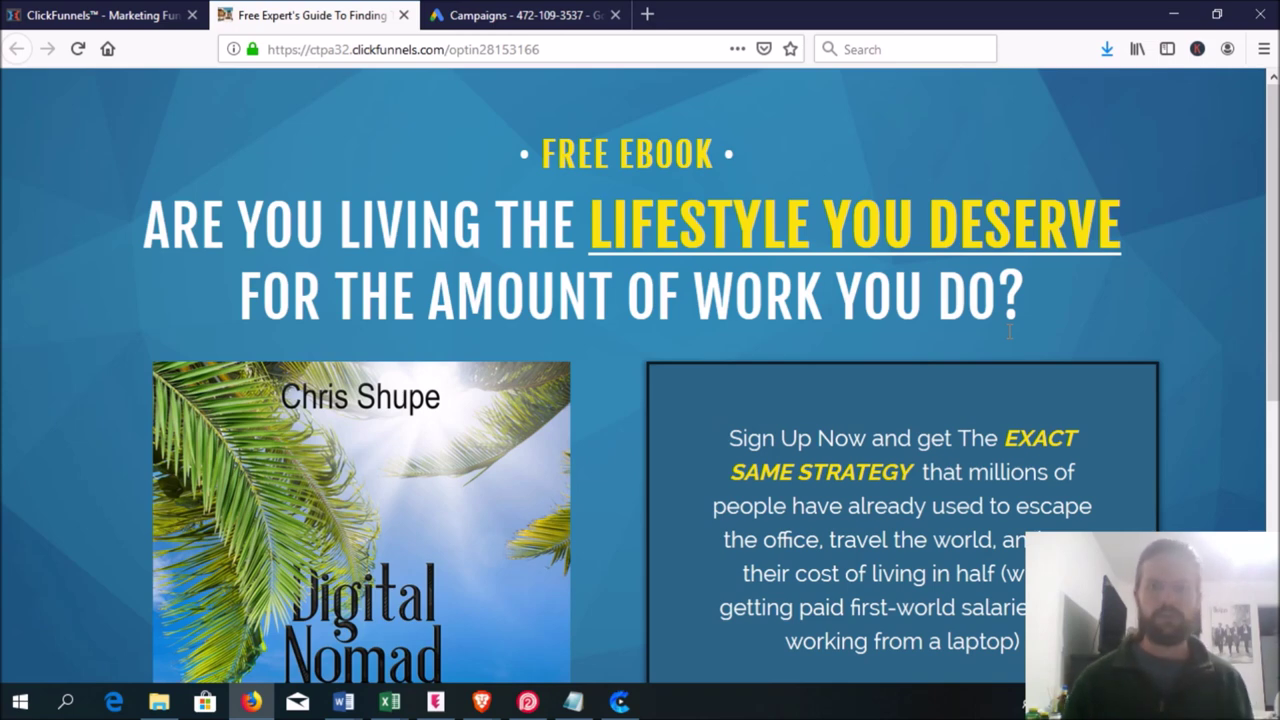
- Fill in the sign-up form and submit it to request the free eBook
scroll(651, 476, down, 3)
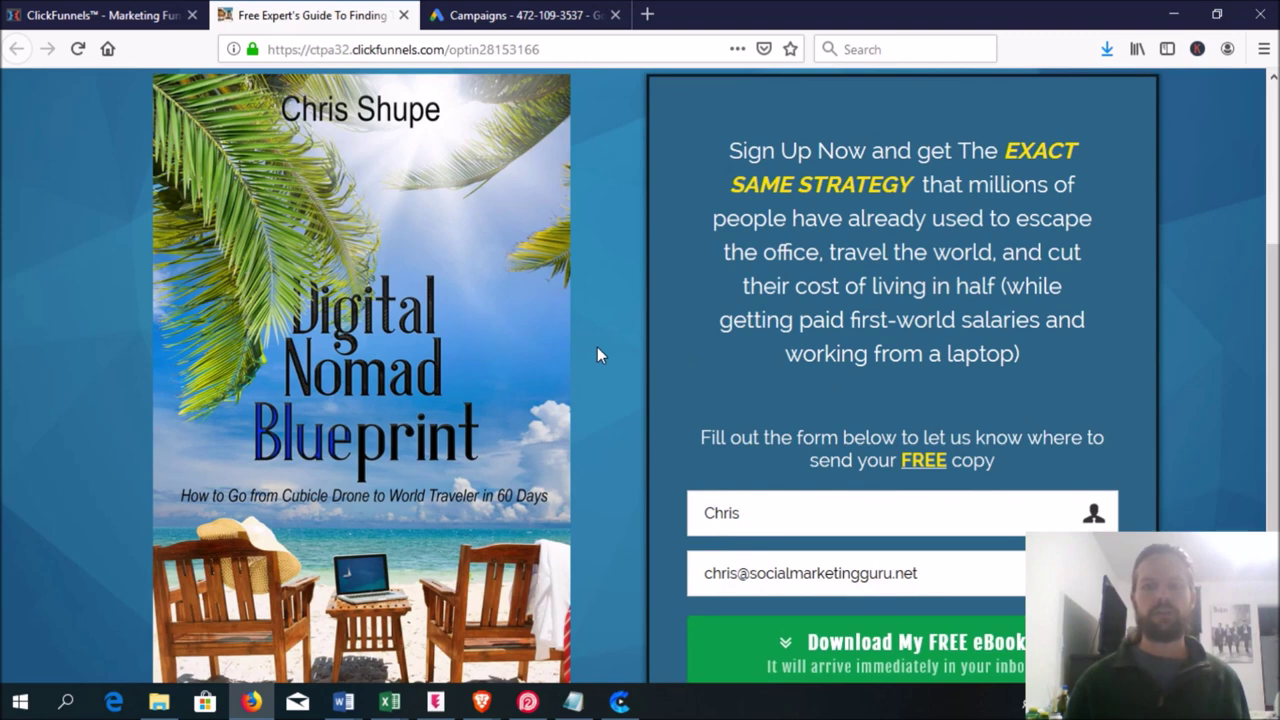
scroll(597, 350, down, 2)
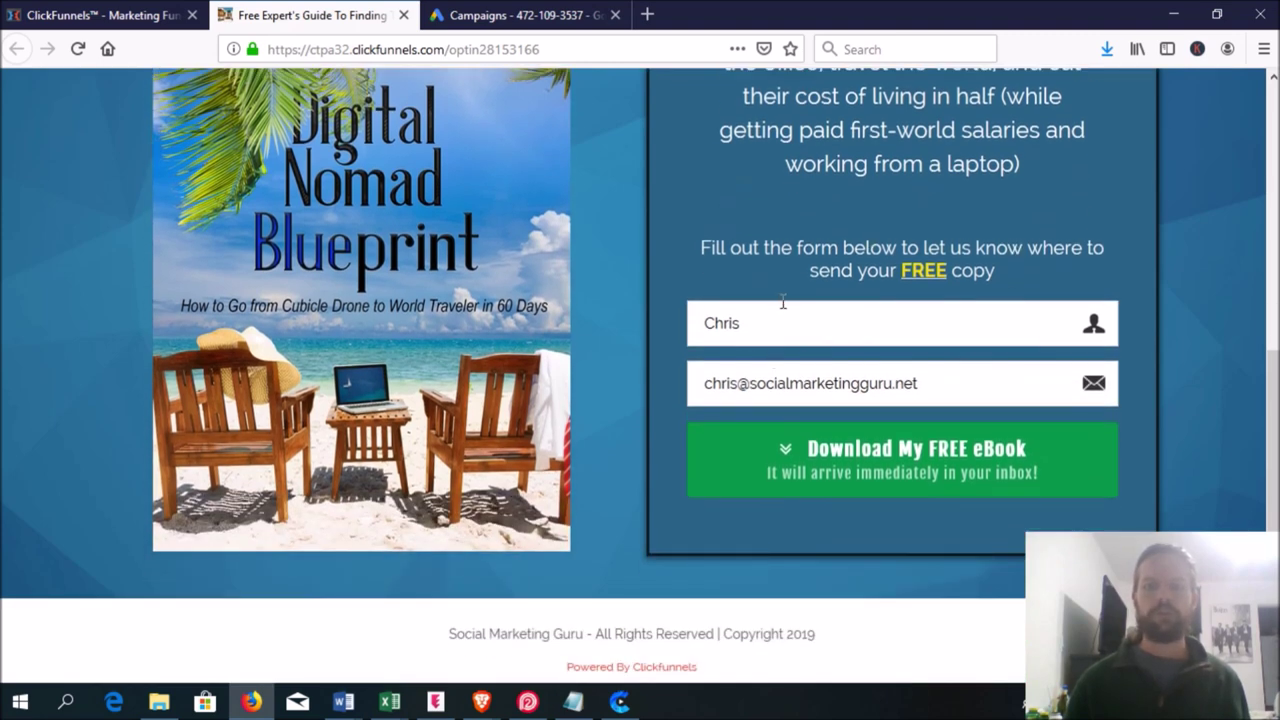
click(880, 315)
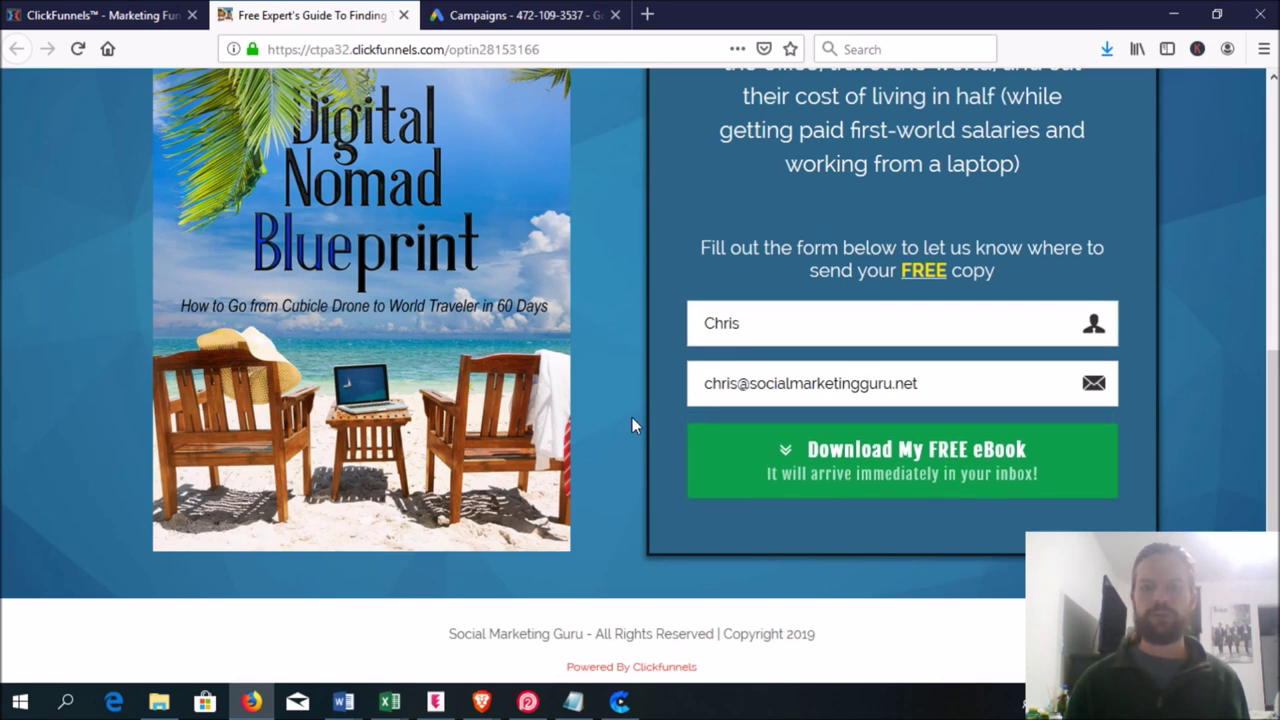
click(920, 478)
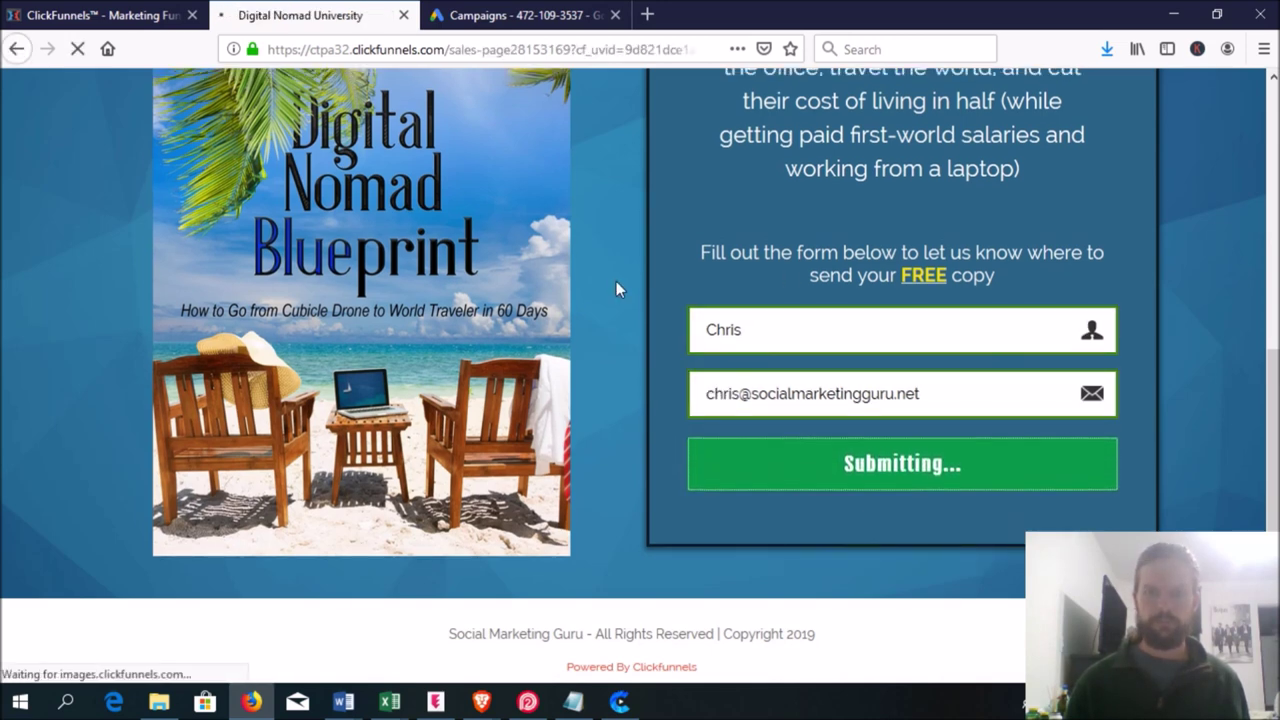
- Scroll through the sales page announcing the free ebook, then close its tab
scroll(617, 281, down, 3)
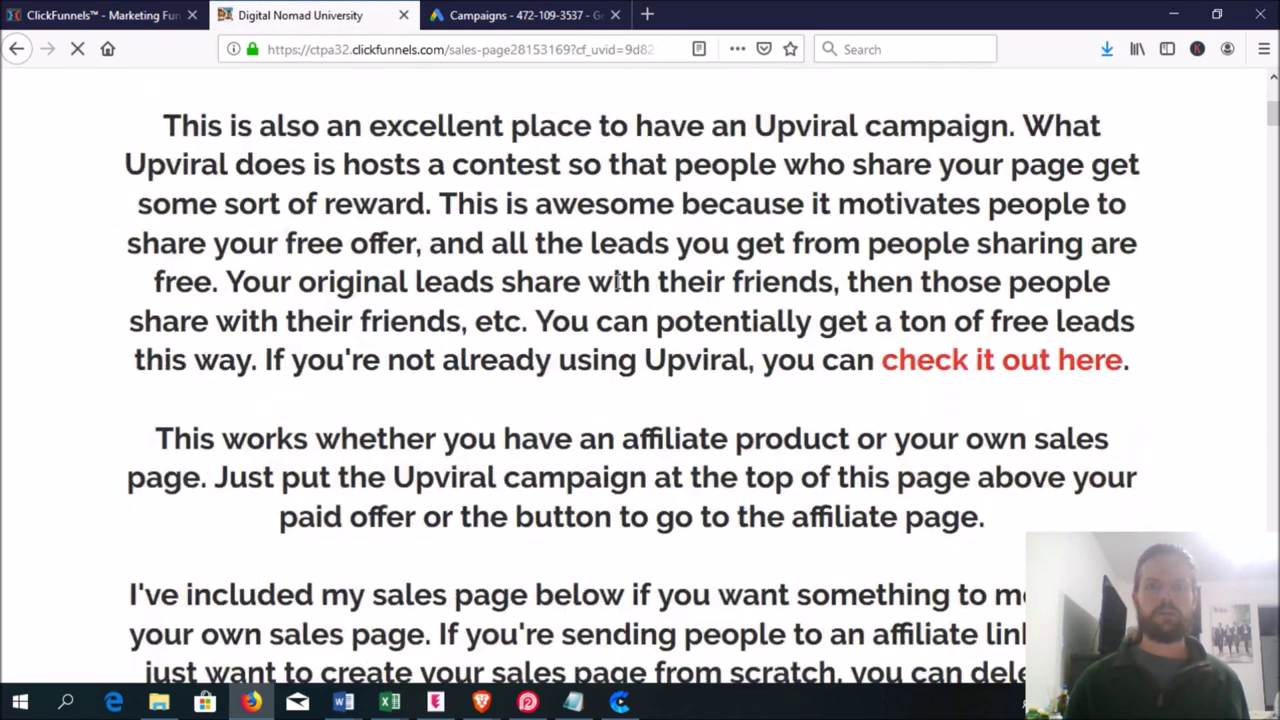
scroll(617, 281, down, 5)
scroll(617, 281, down, 3)
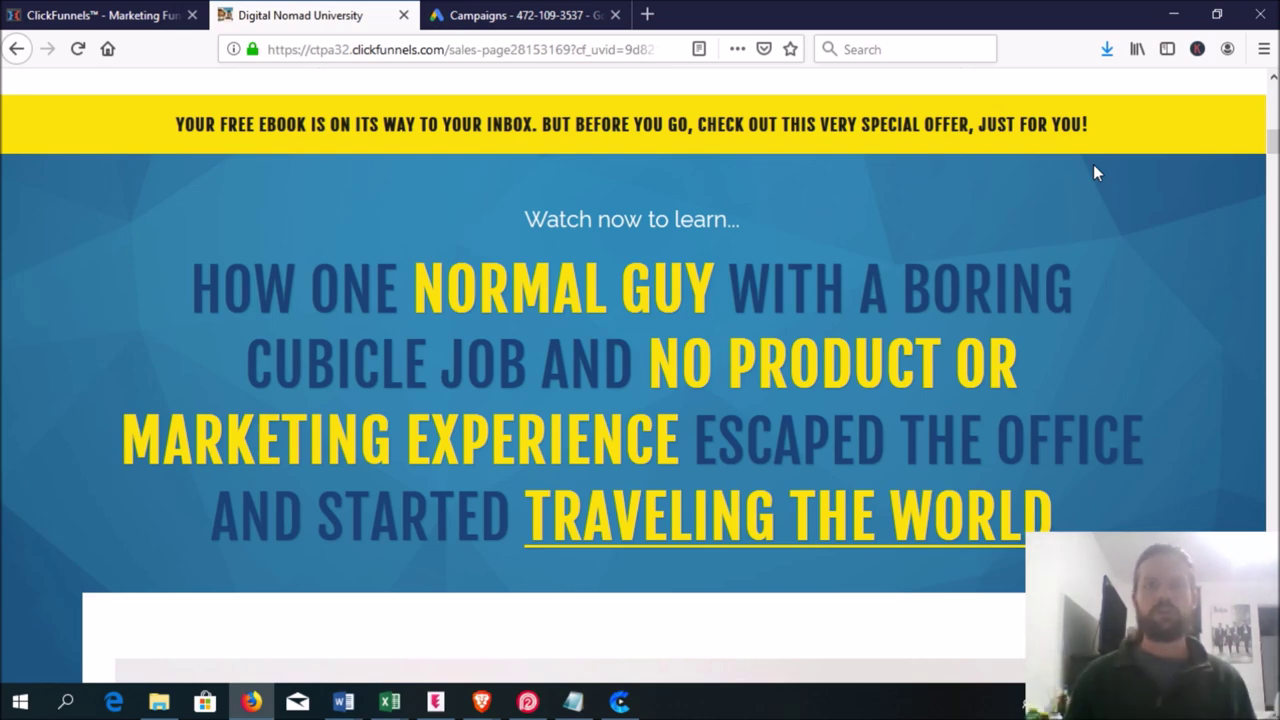
key(ctrl+w)
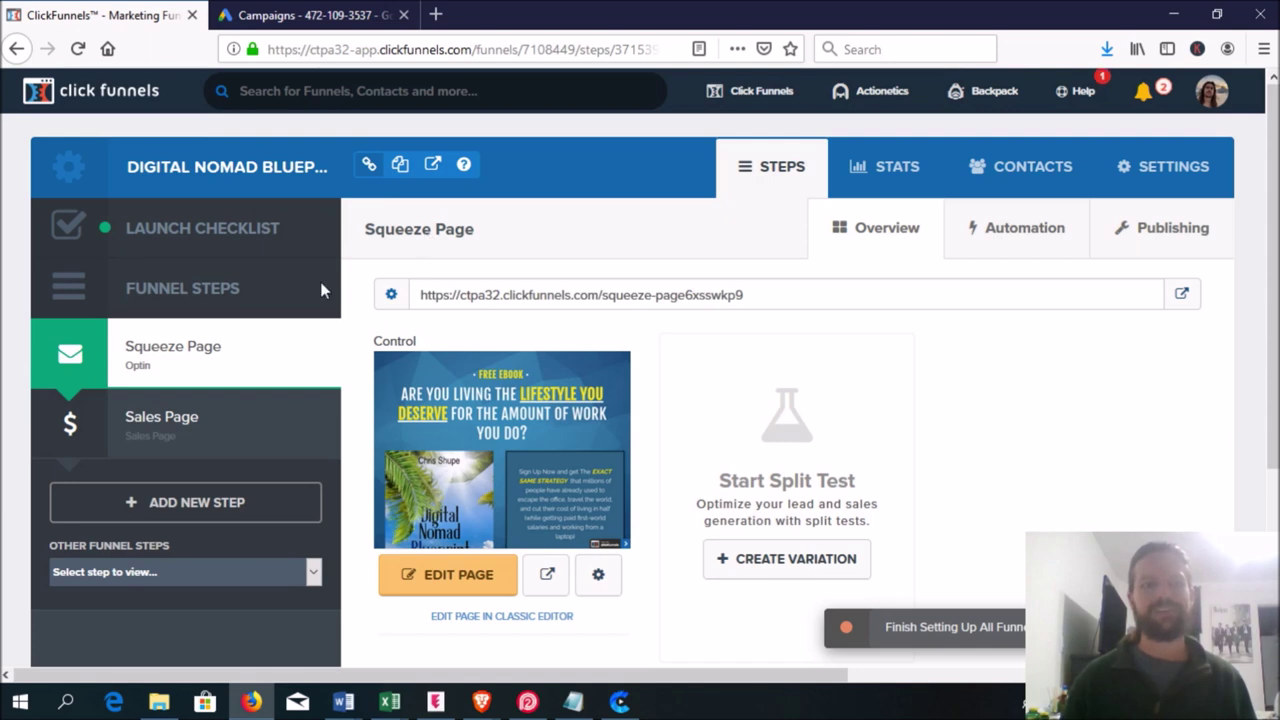
- Scroll down the Digital Nomad Blueprint funnel steps on the Squeeze Page overview
scroll(230, 370, down, 1)
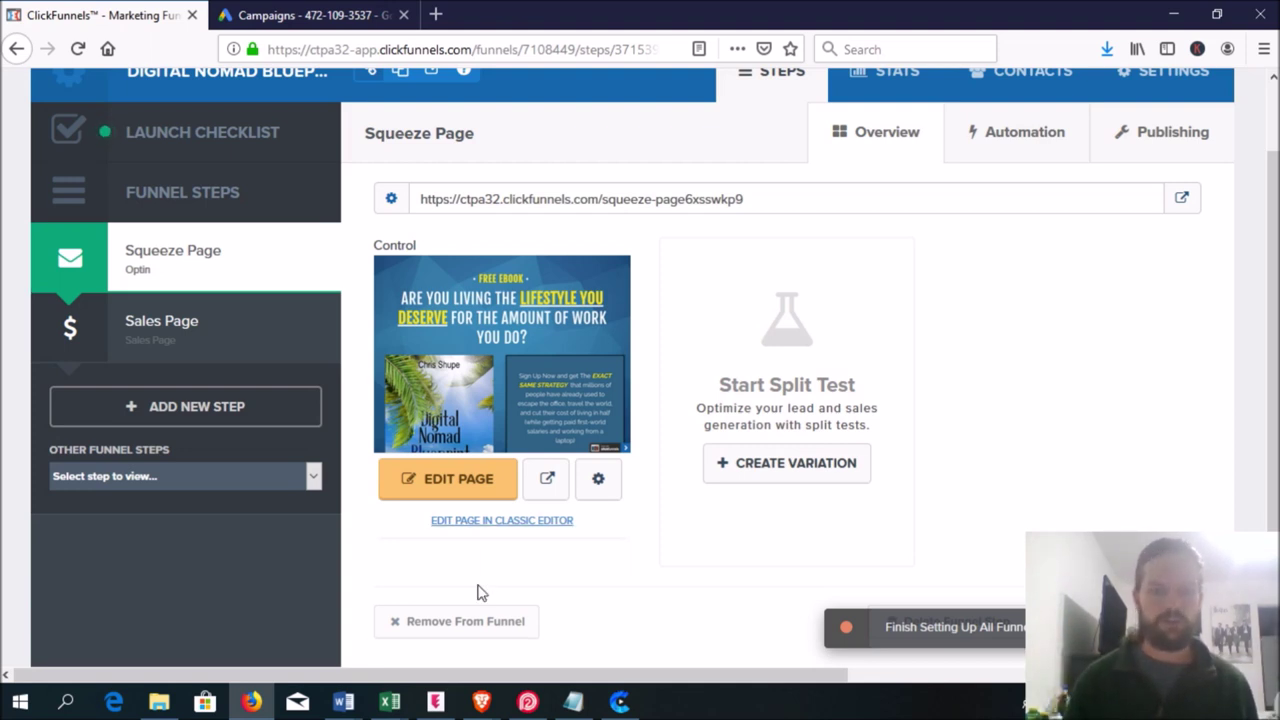
mouse_move(481, 702)
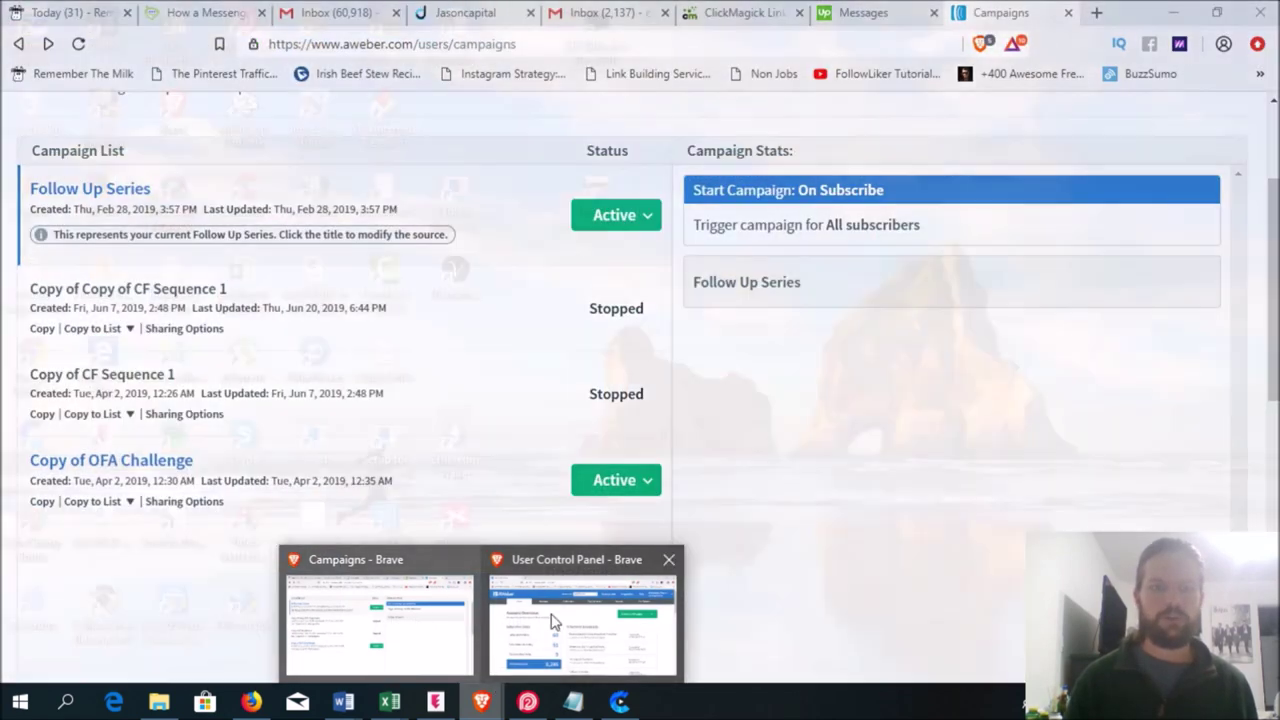
- Switch to the AWeber account overview window in Brave
click(570, 622)
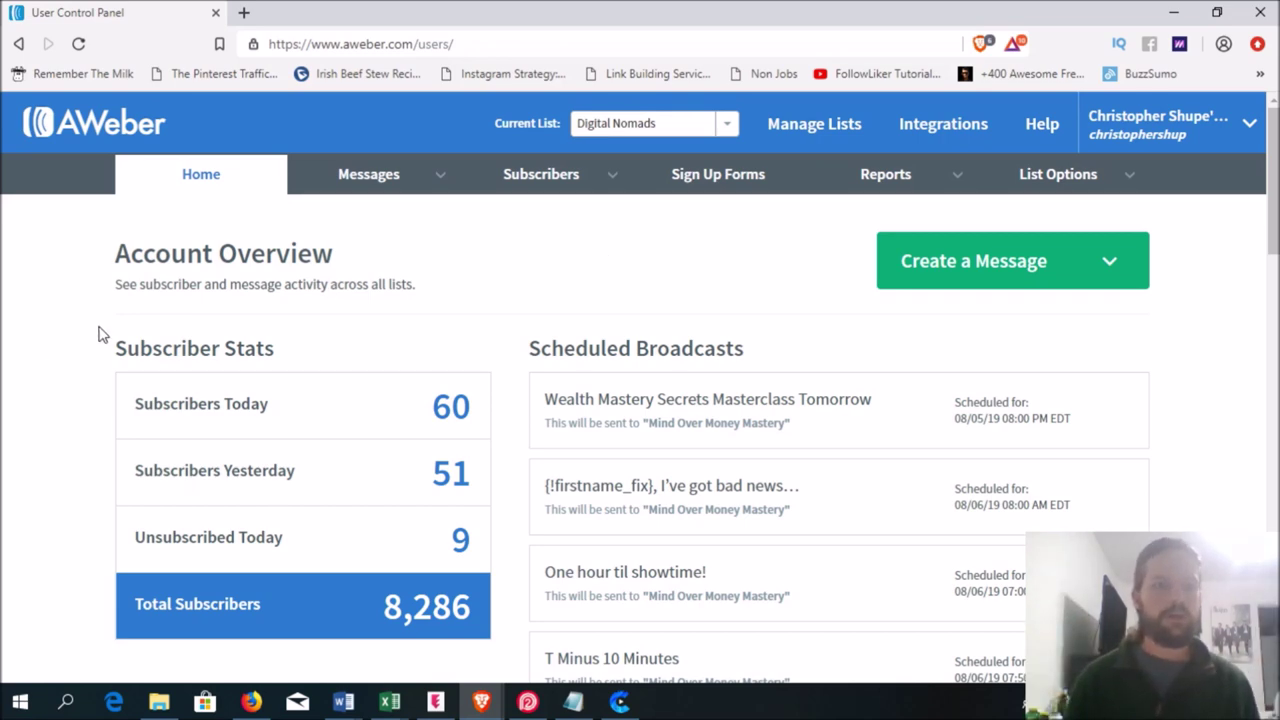
- Review the Digital Nomads overview, then go to the list's Follow Up Series messages
scroll(57, 329, down, 2)
scroll(45, 332, up, 2)
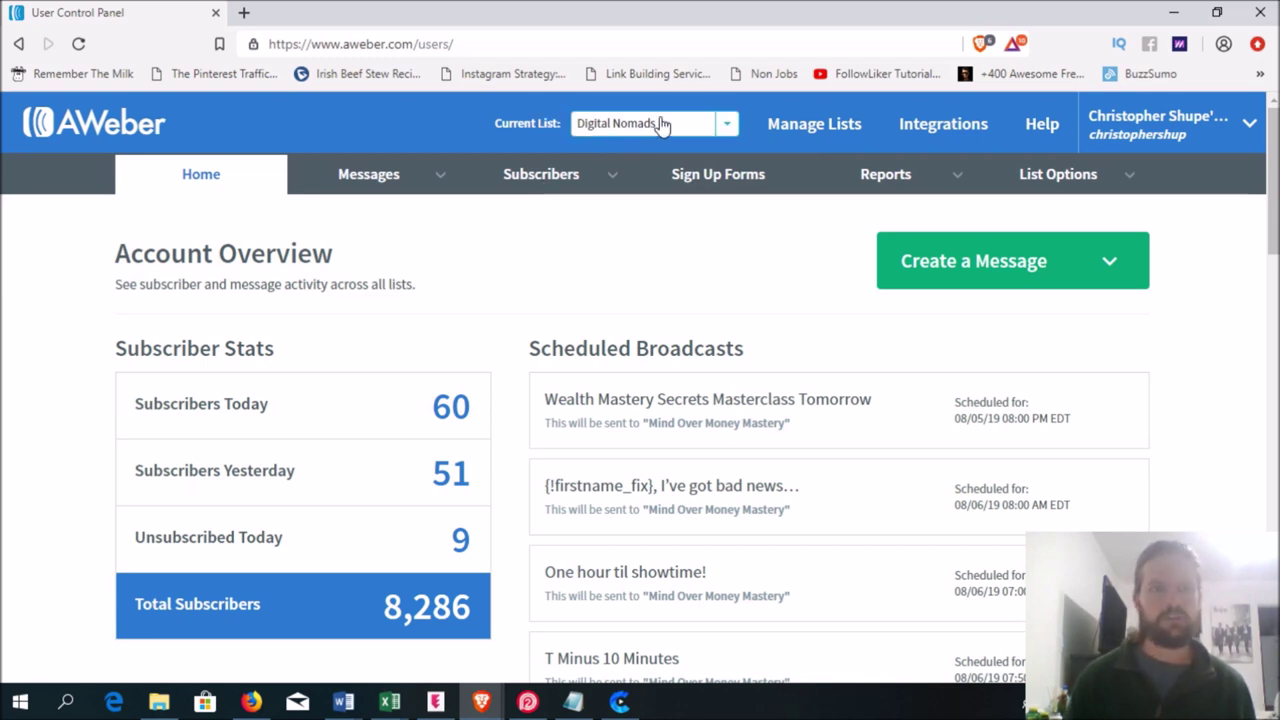
mouse_move(368, 174)
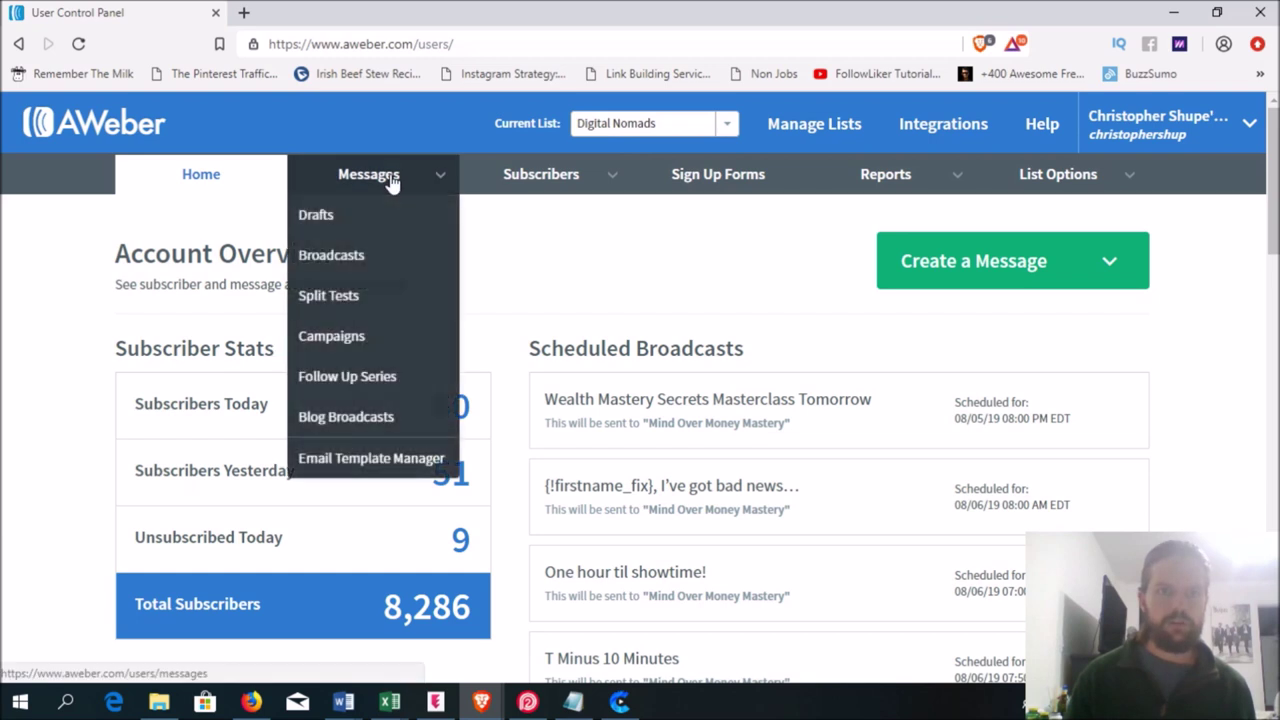
click(350, 378)
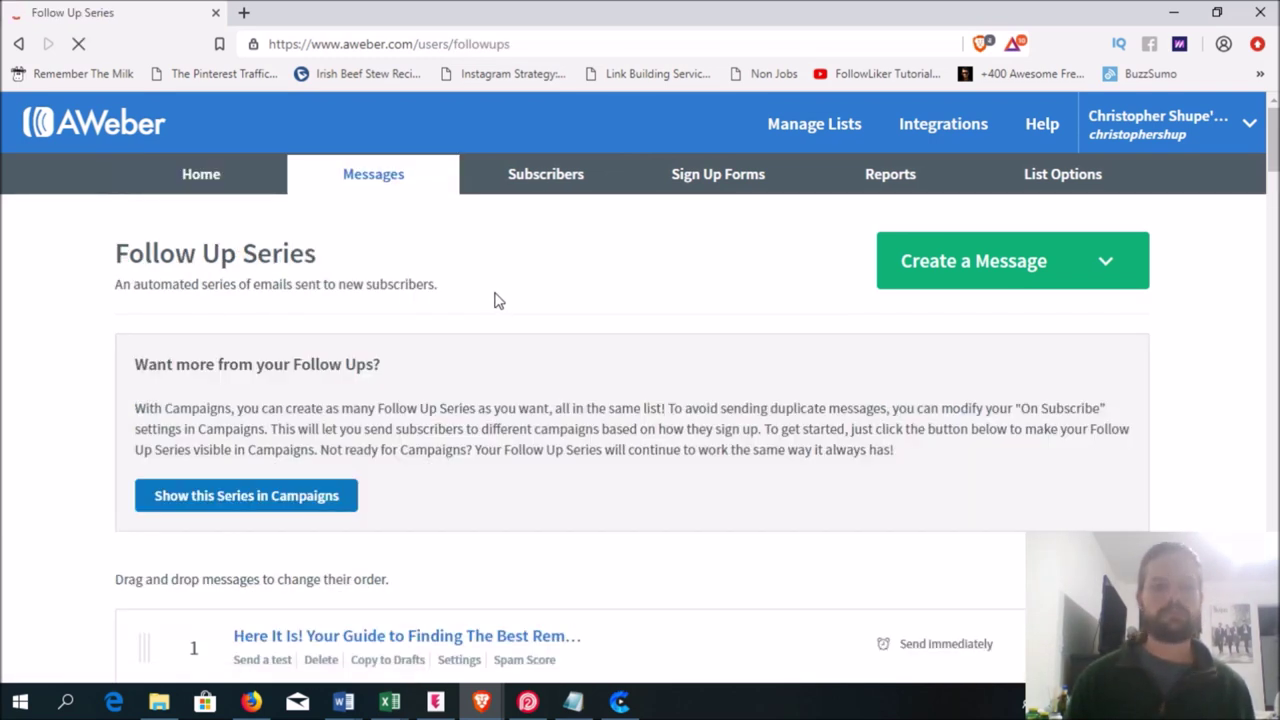
- Review the follow-up emails' delays and open rates, then edit the first remote-jobs guide email
scroll(450, 330, down, 1)
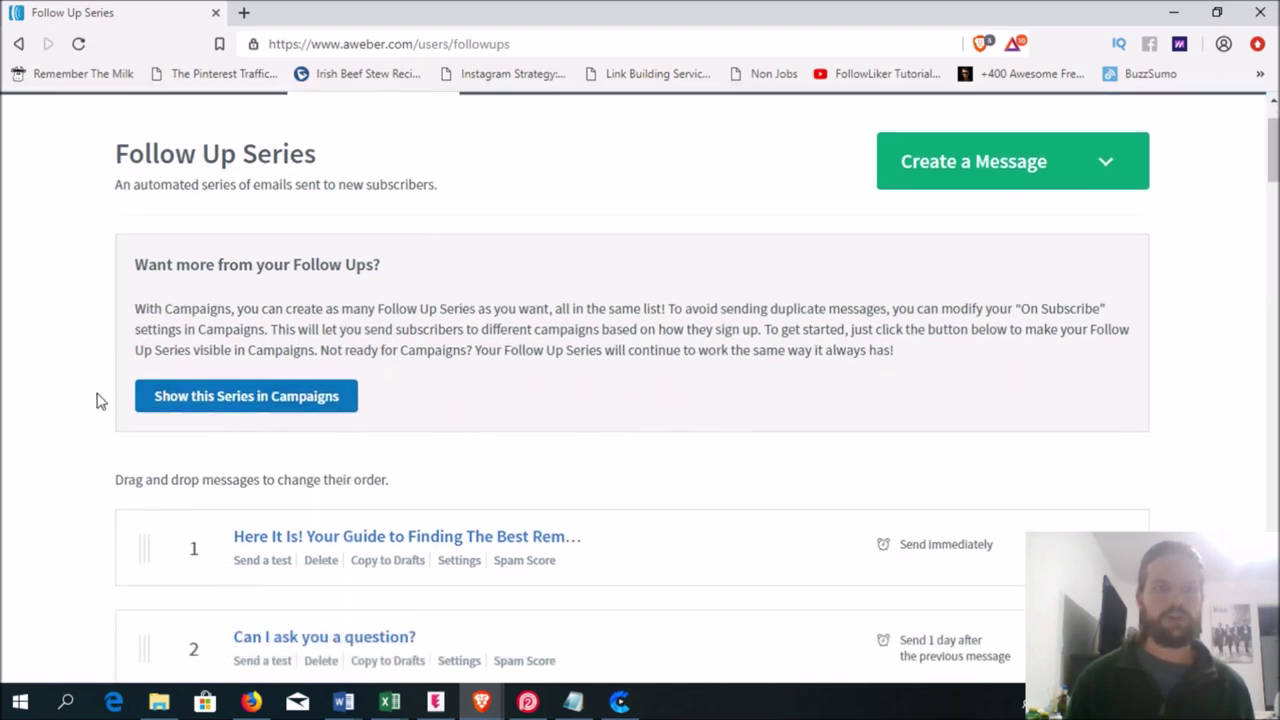
scroll(90, 398, down, 2)
scroll(85, 395, down, 2)
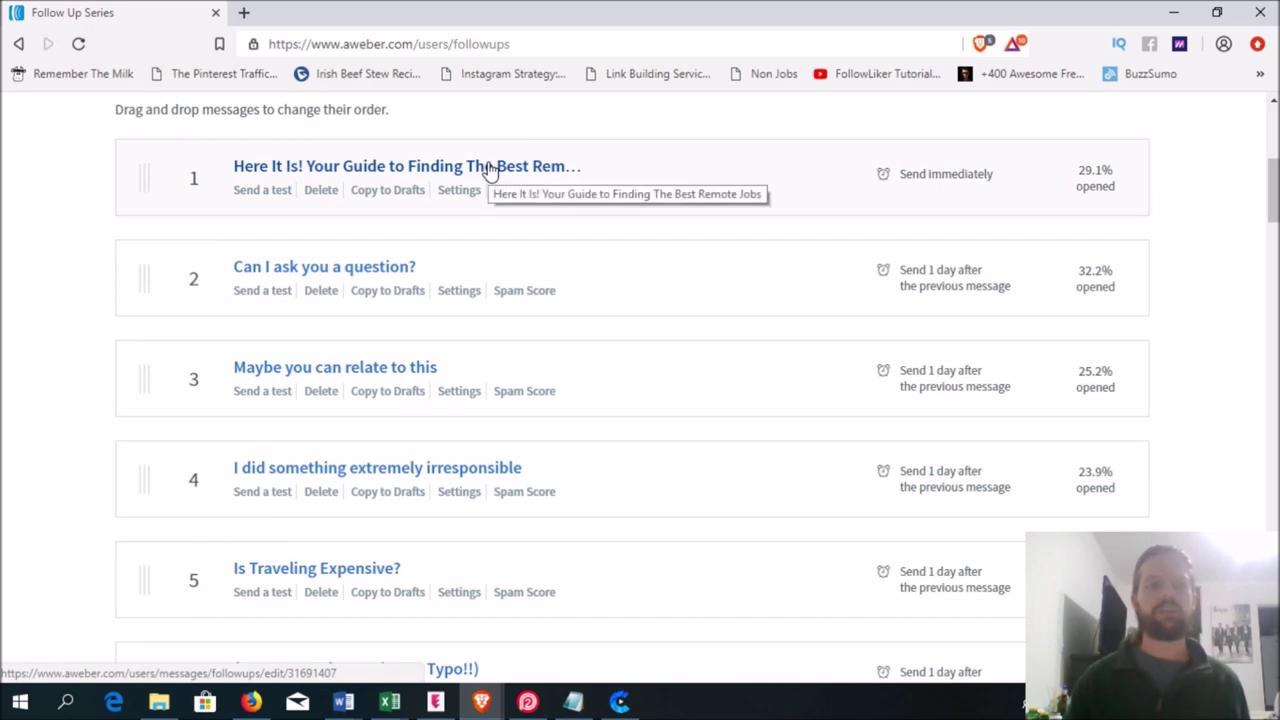
scroll(571, 171, down, 1)
scroll(575, 170, down, 5)
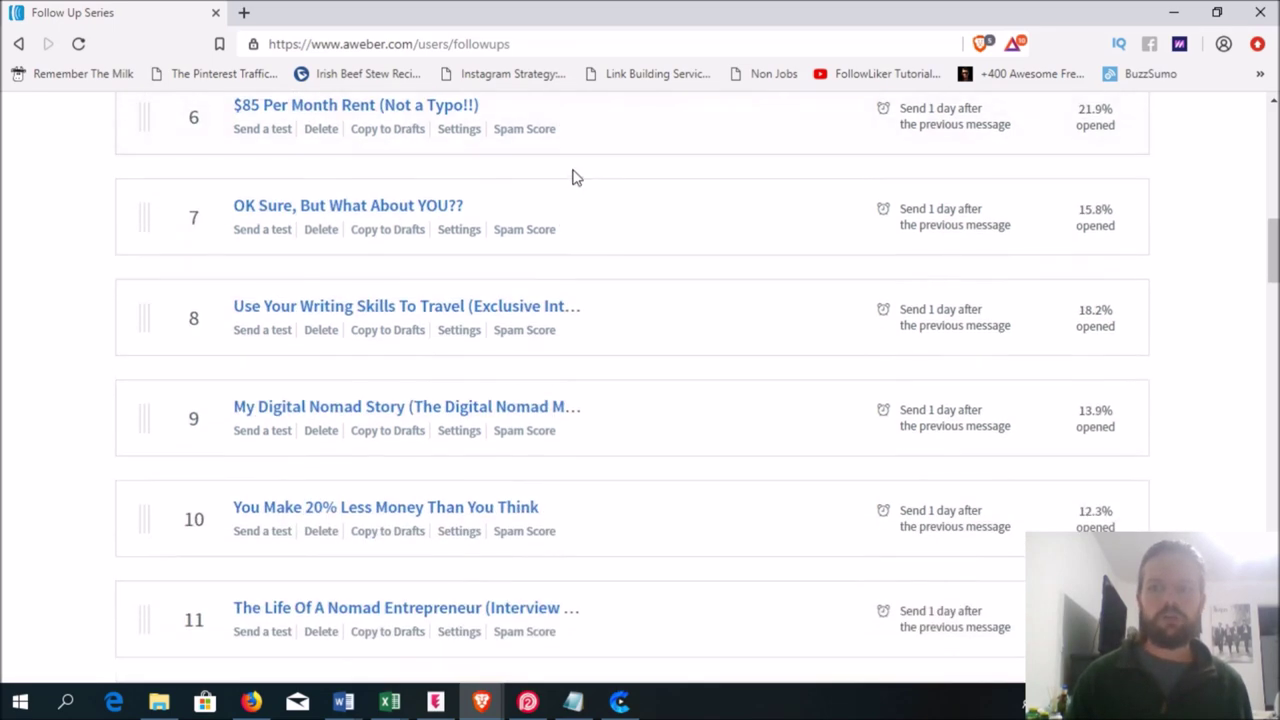
scroll(579, 168, down, 7)
scroll(579, 168, down, 8)
scroll(580, 170, down, 8)
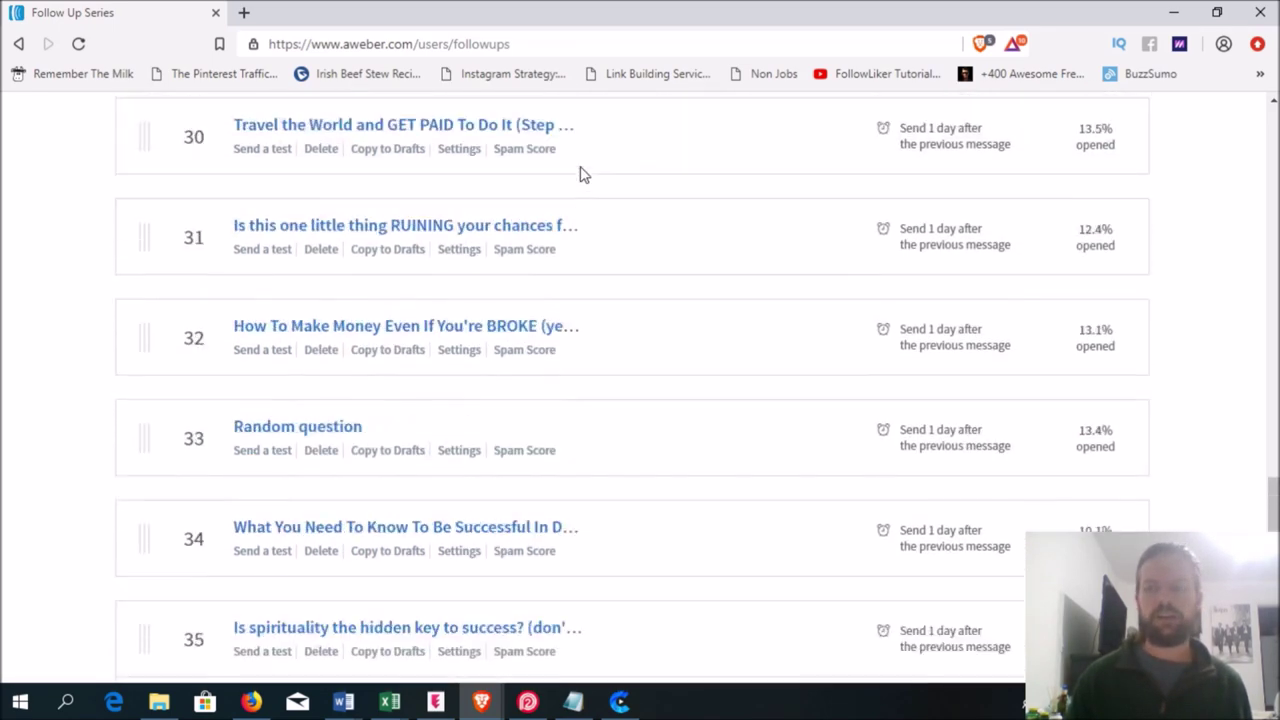
scroll(582, 169, up, 7)
scroll(584, 169, up, 7)
scroll(583, 171, up, 10)
scroll(586, 180, up, 7)
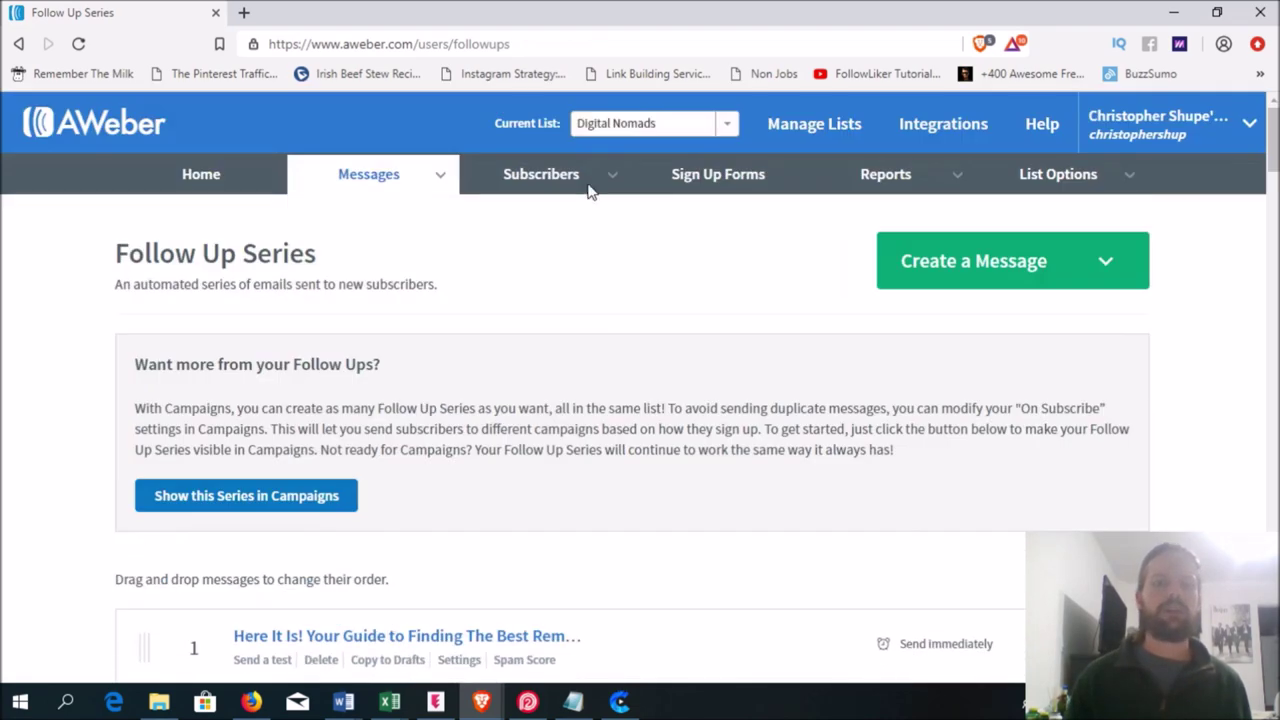
scroll(626, 270, down, 5)
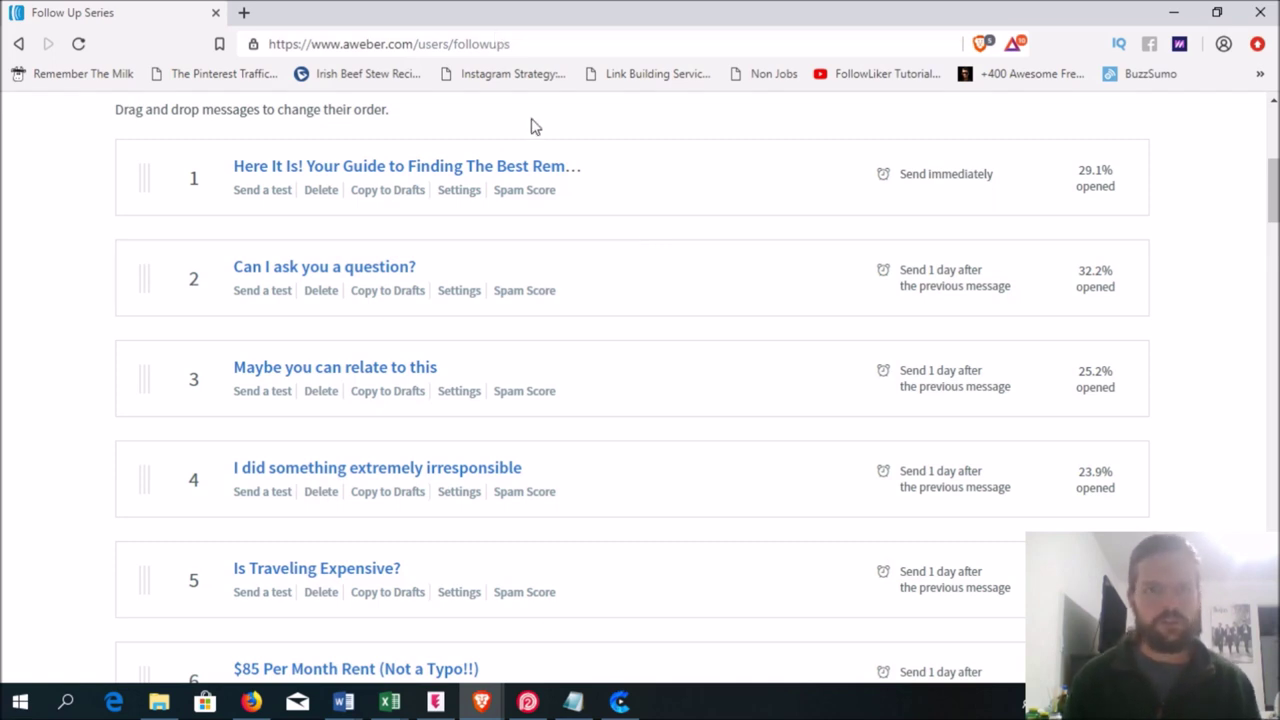
click(385, 172)
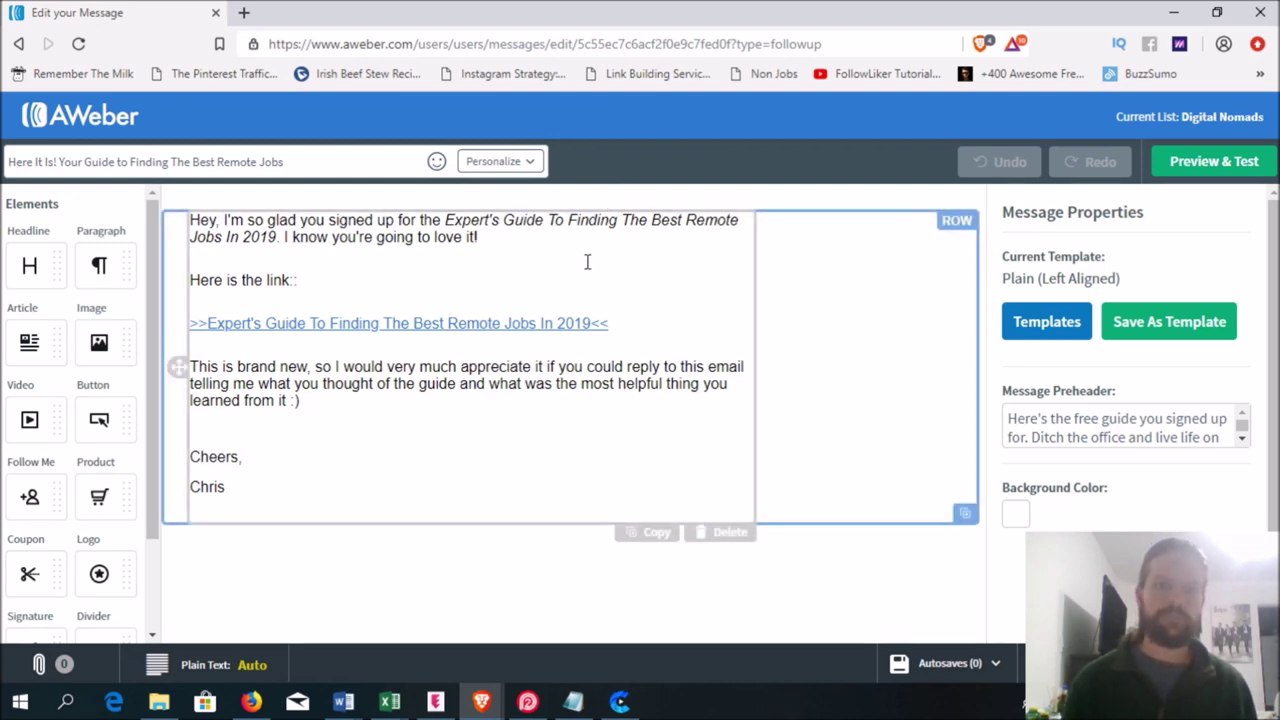
mouse_move(540, 254)
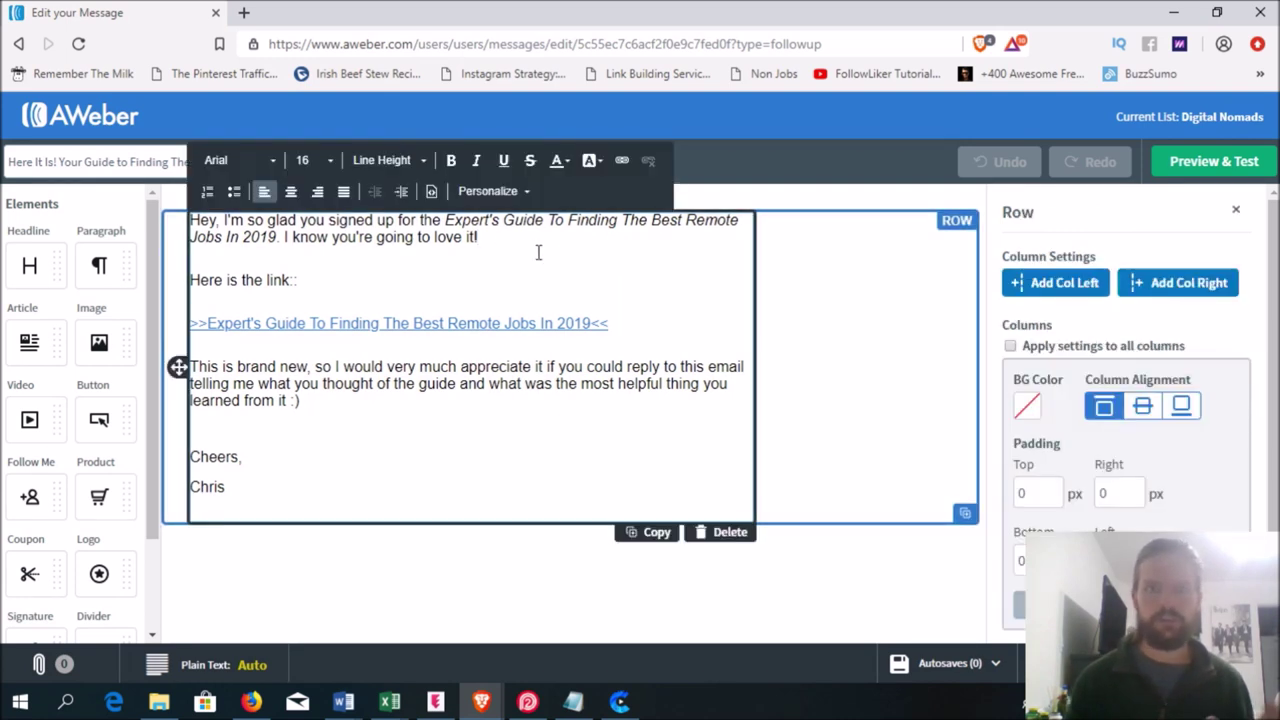
- Select and deselect the email body to view message properties, then reload to the series list
click(538, 253)
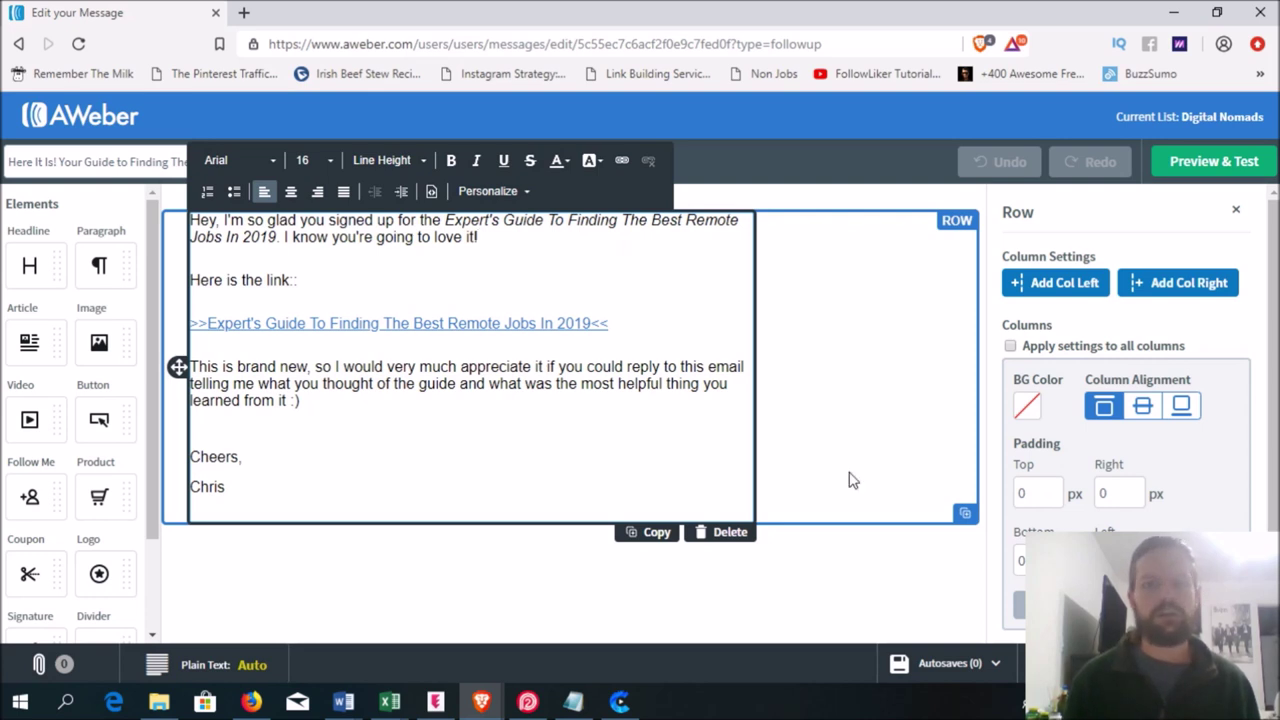
click(858, 336)
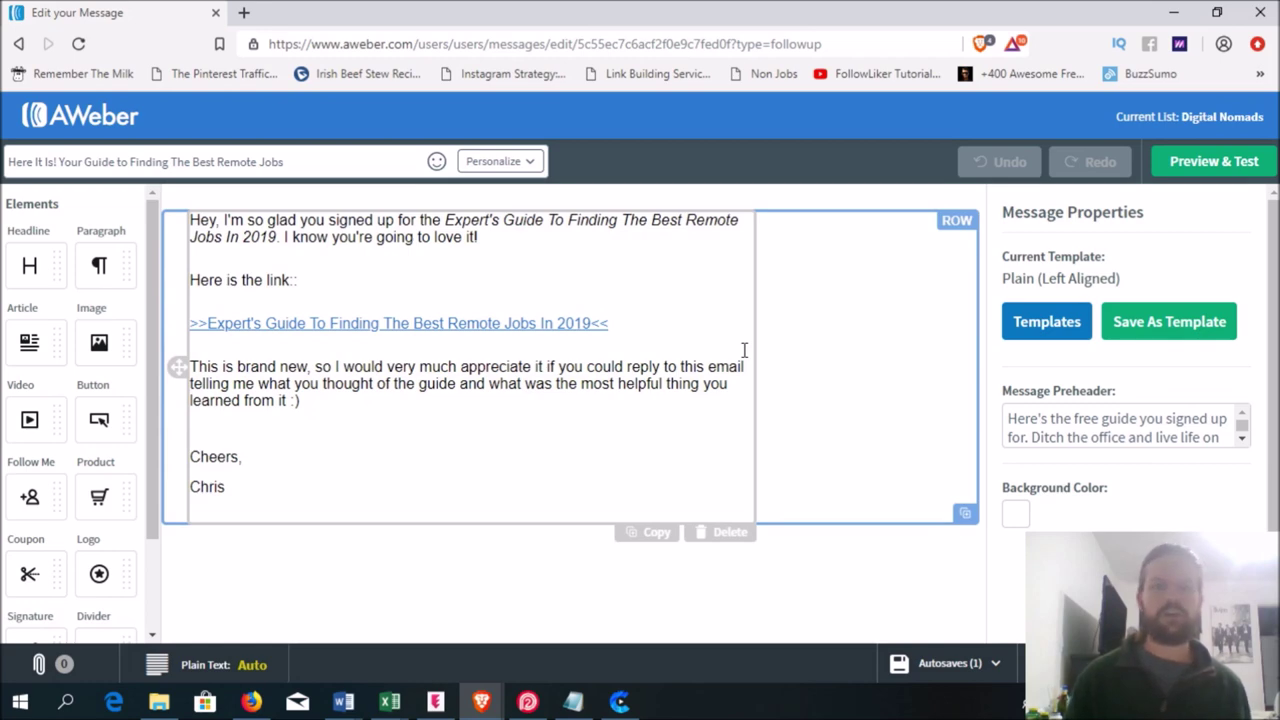
key(F5)
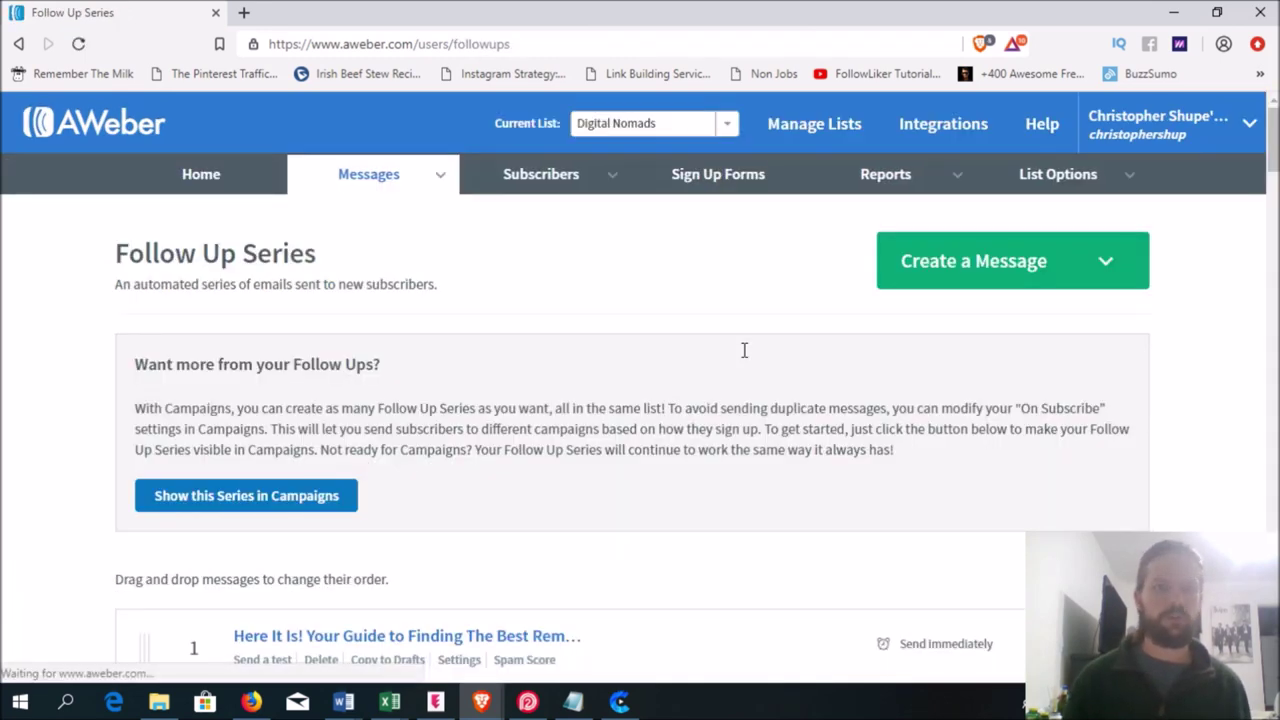
- Show the Messages menu listing drafts, broadcasts and campaigns
click(357, 183)
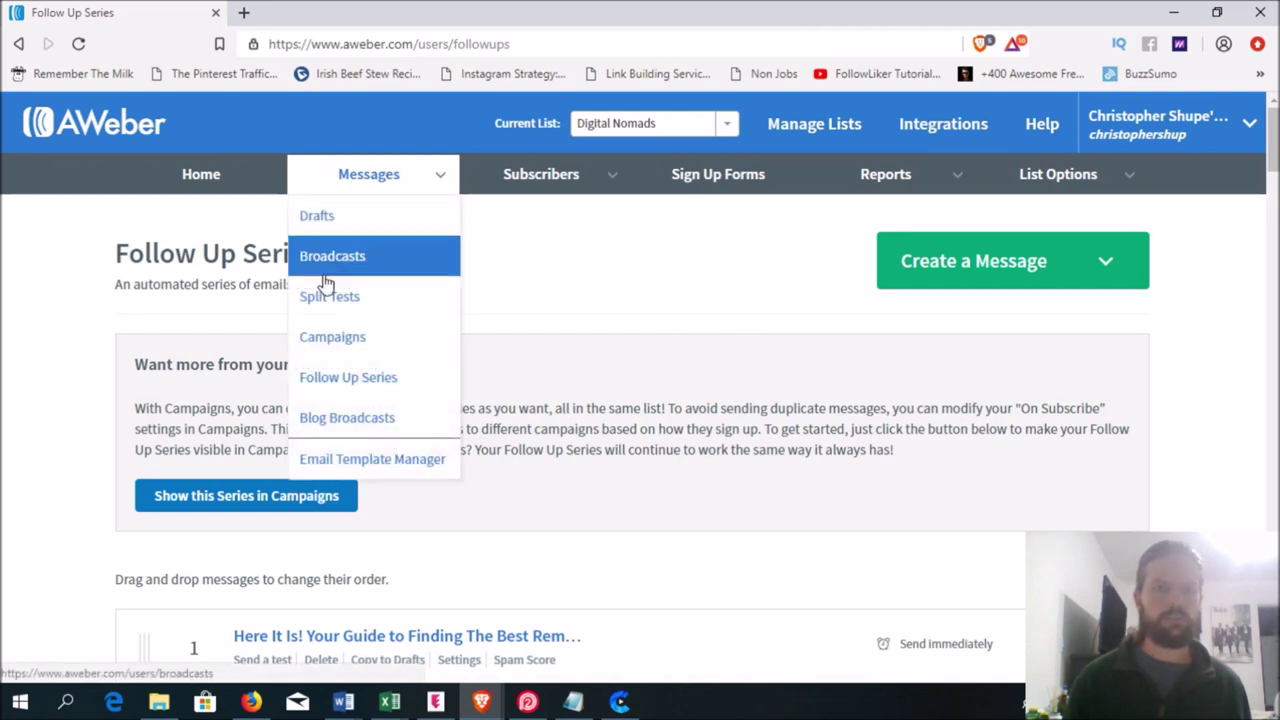